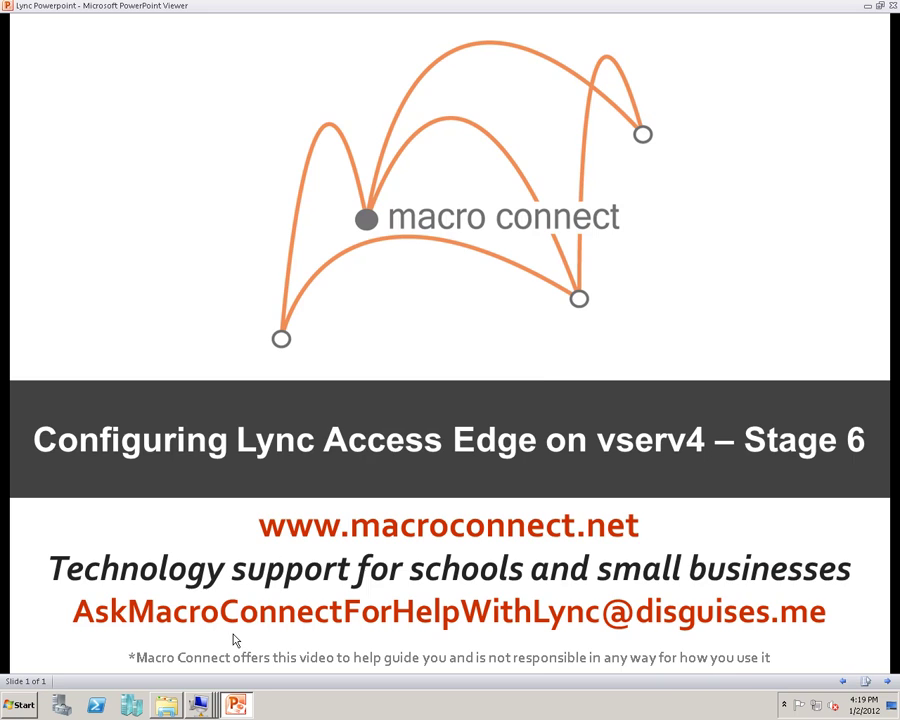
Step: Close the PowerPoint Viewer title slide to reveal the Lync Server 2010 Control Panel home page
key("Escape")
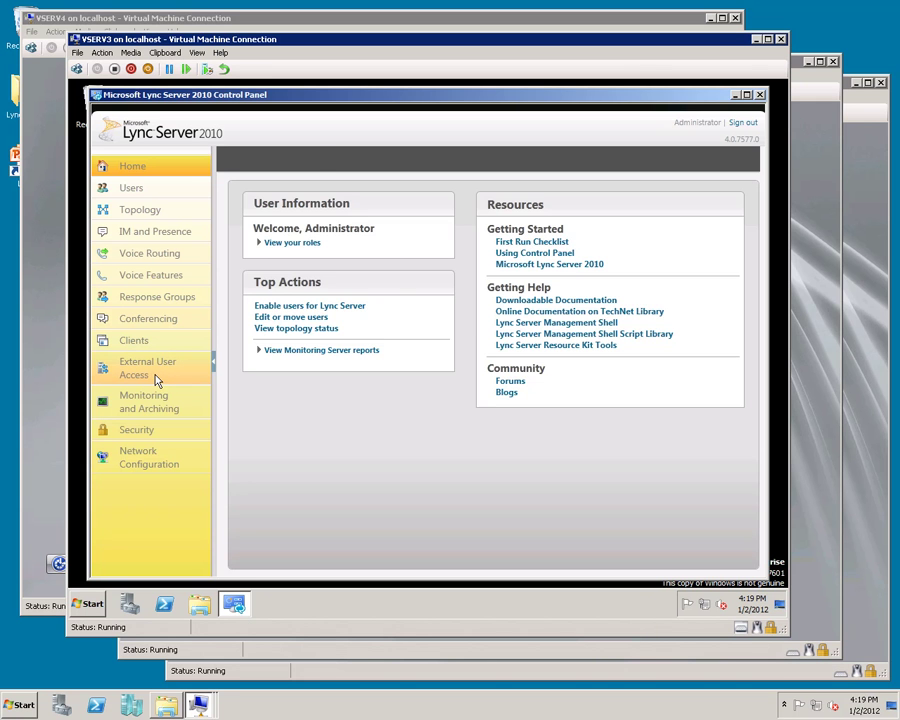
Step: Enable anonymous user access to conferences in the Global Access Edge configuration
left_click(157, 380)
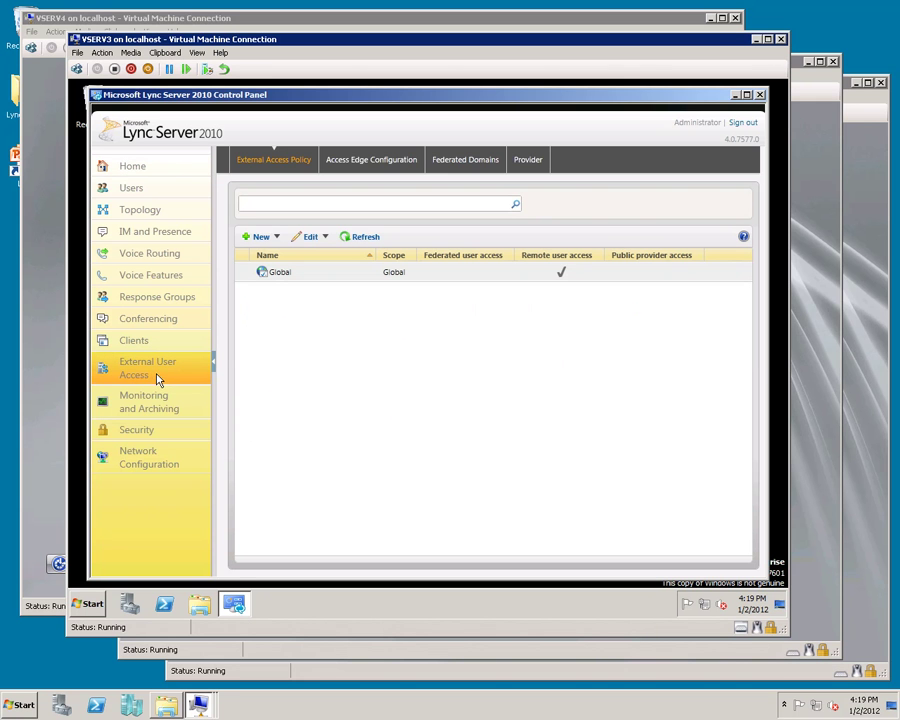
left_click(355, 164)
left_click(299, 278)
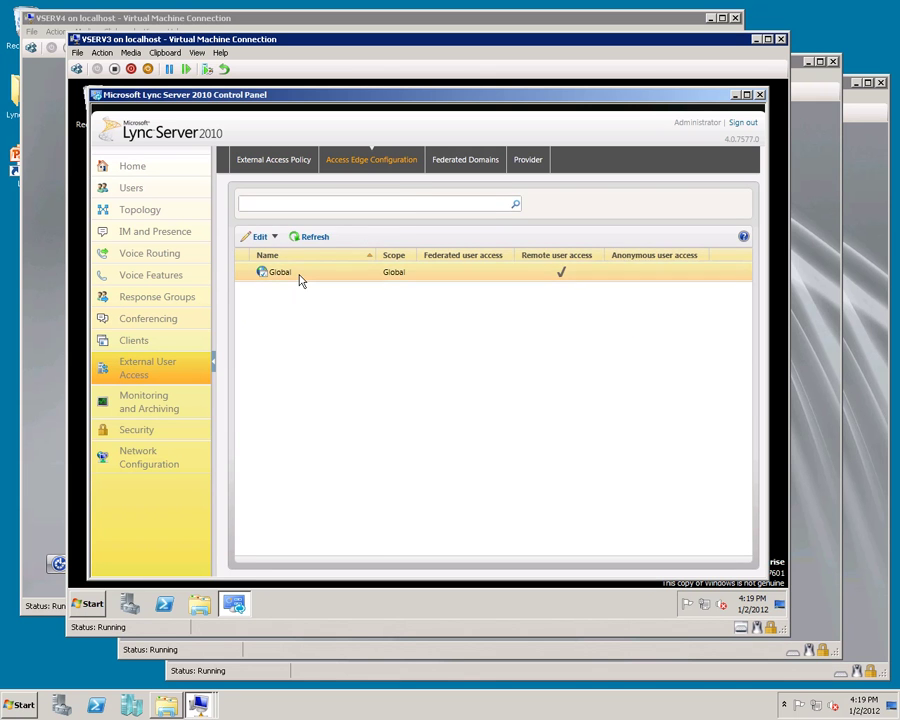
double_click(299, 278)
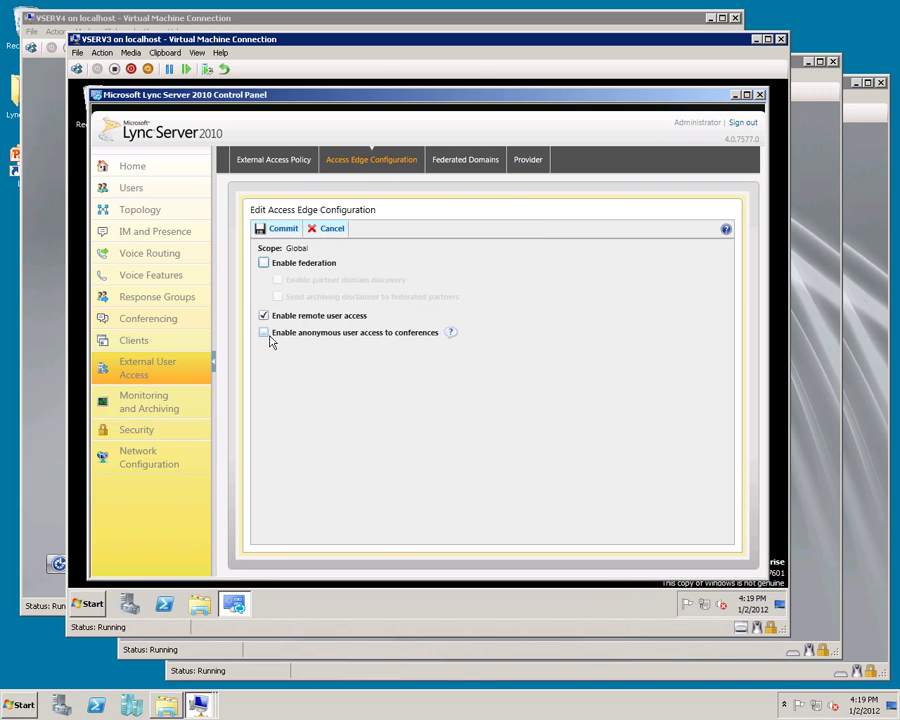
left_click(264, 334)
left_click(284, 229)
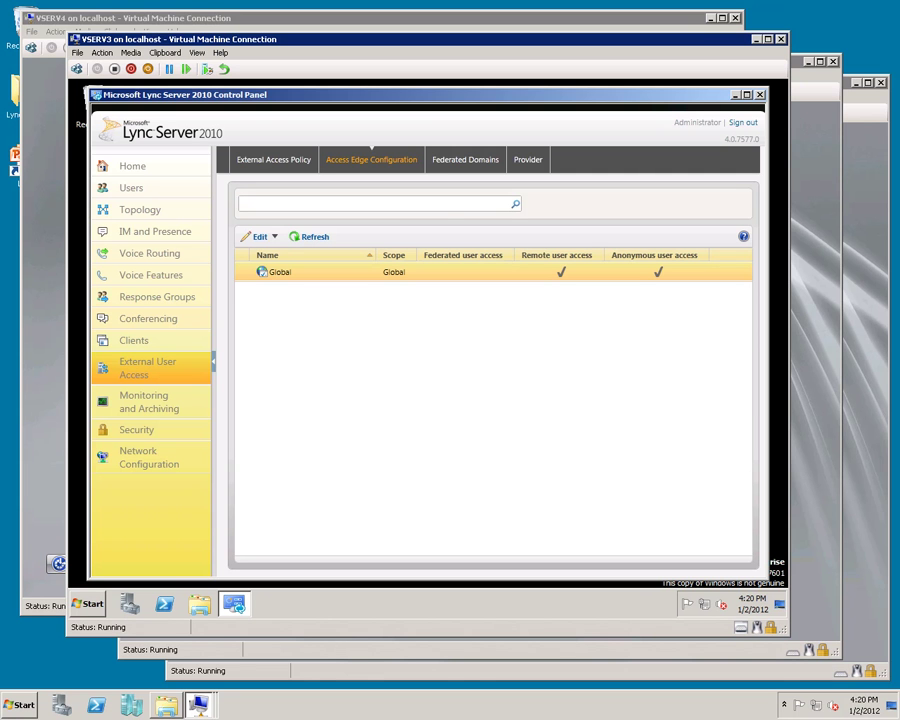
left_click(284, 168)
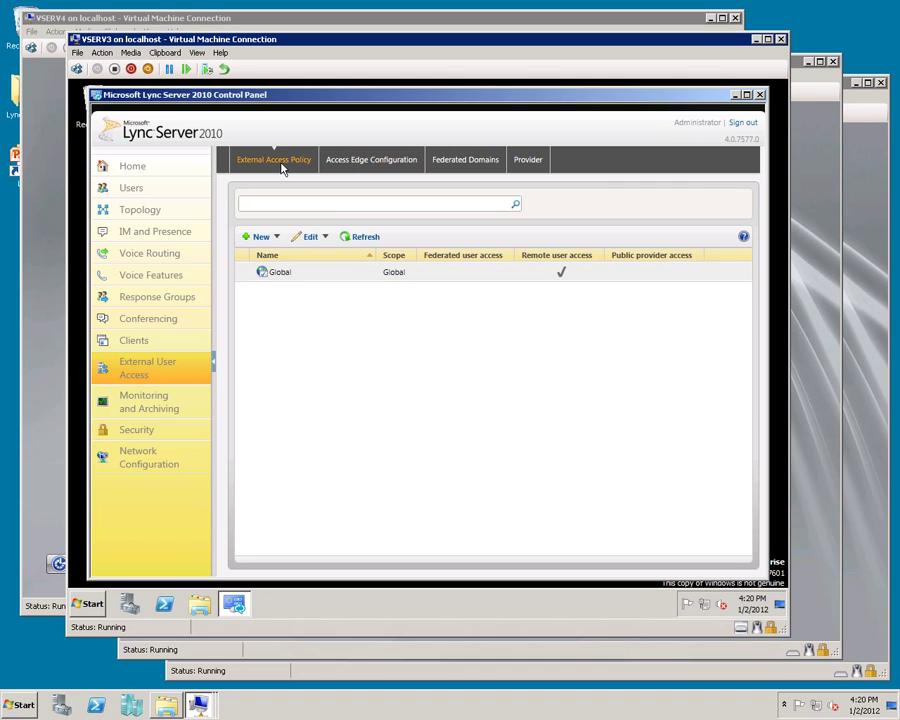
Step: Turn on communications with federated users in the Global external access policy
double_click(310, 283)
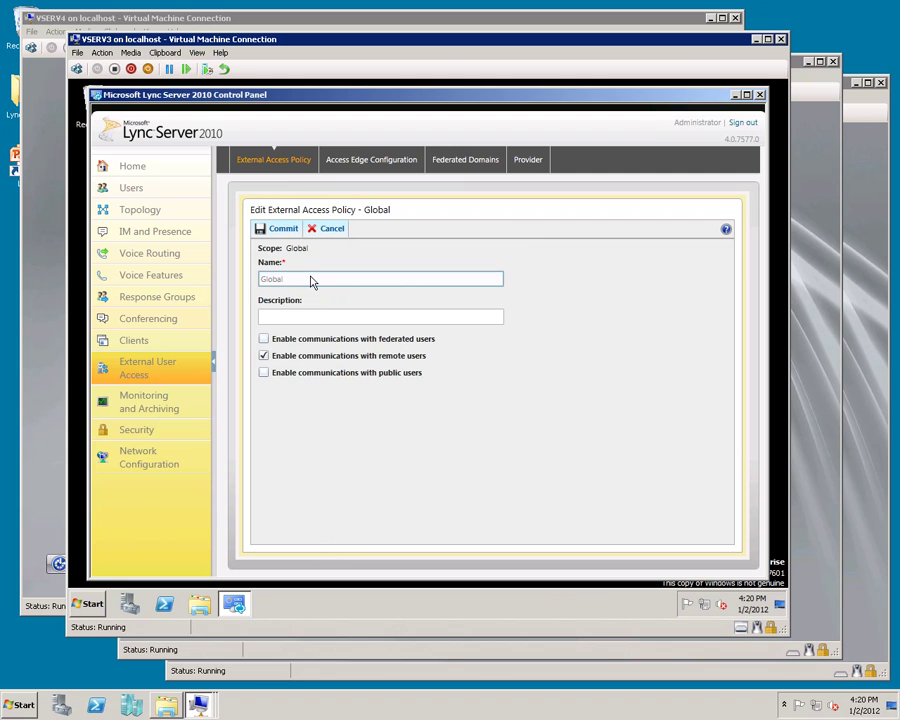
left_click(264, 340)
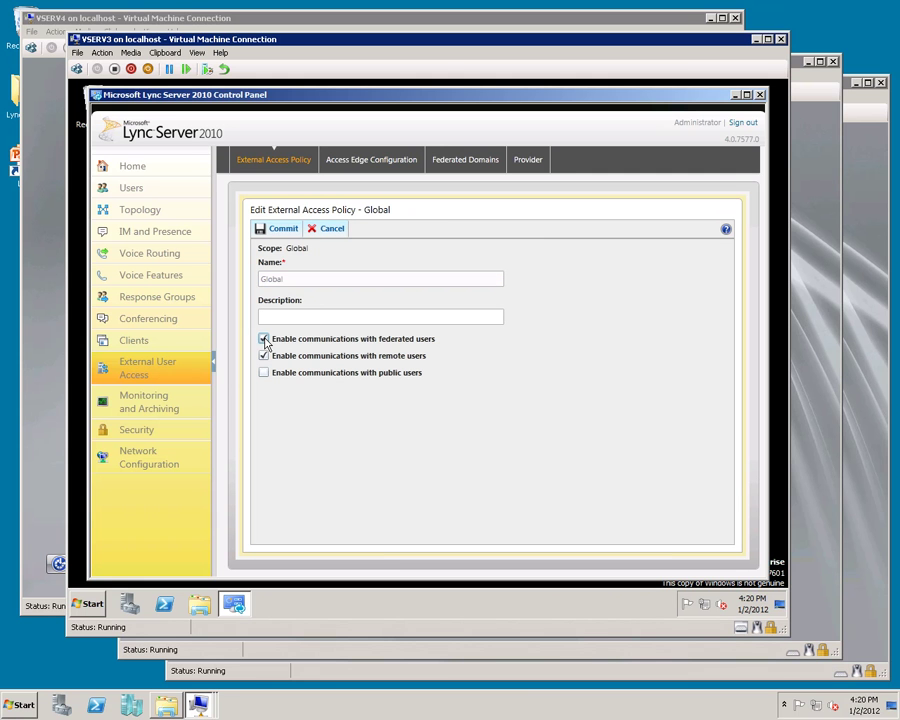
left_click(280, 229)
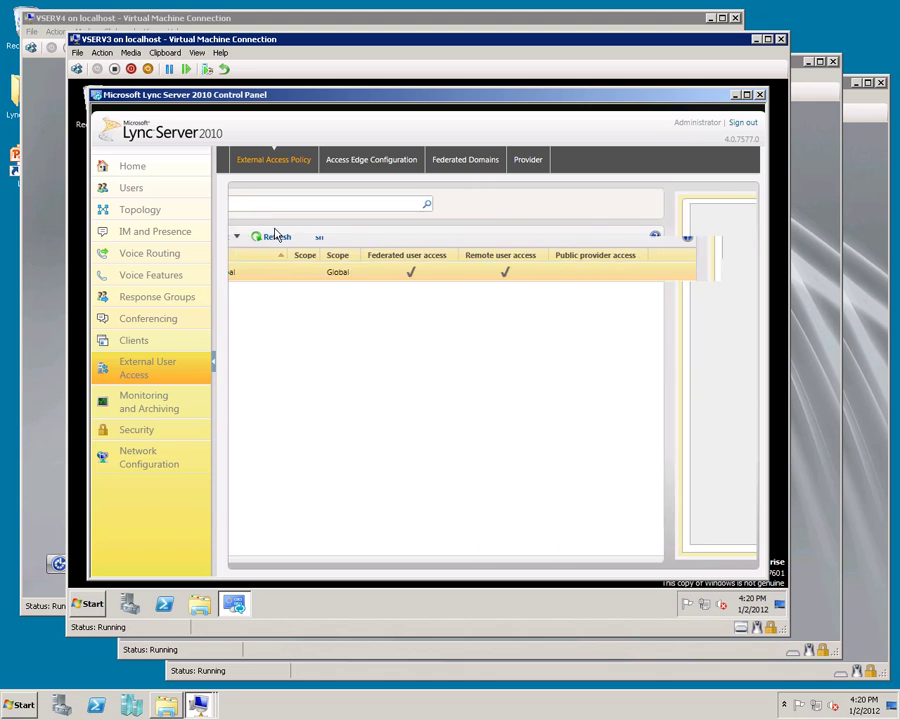
Step: Enable federation and partner domain discovery on the Global Access Edge configuration
left_click(362, 162)
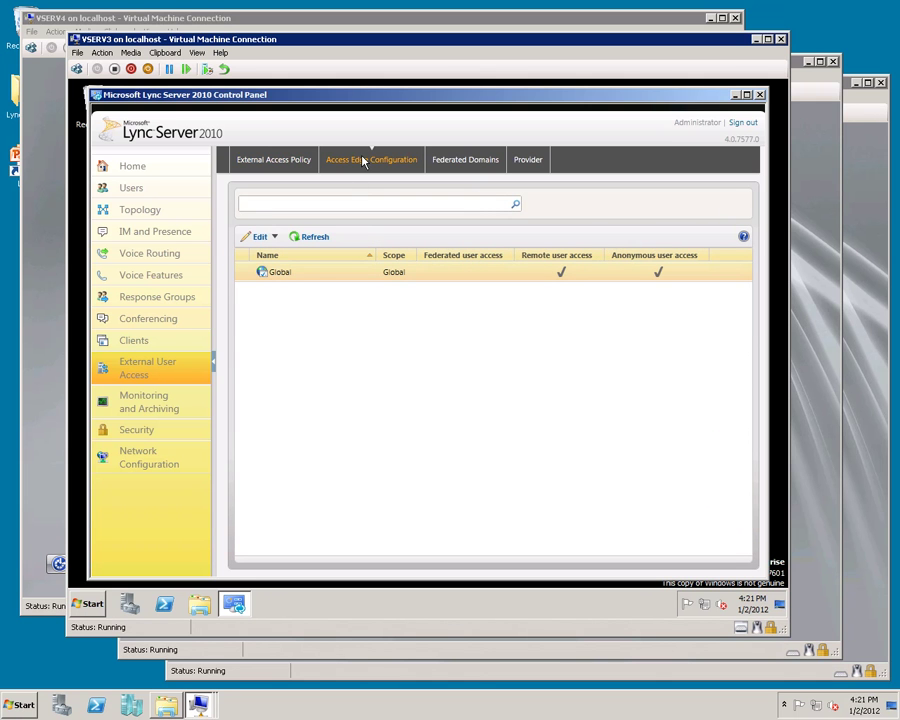
double_click(316, 273)
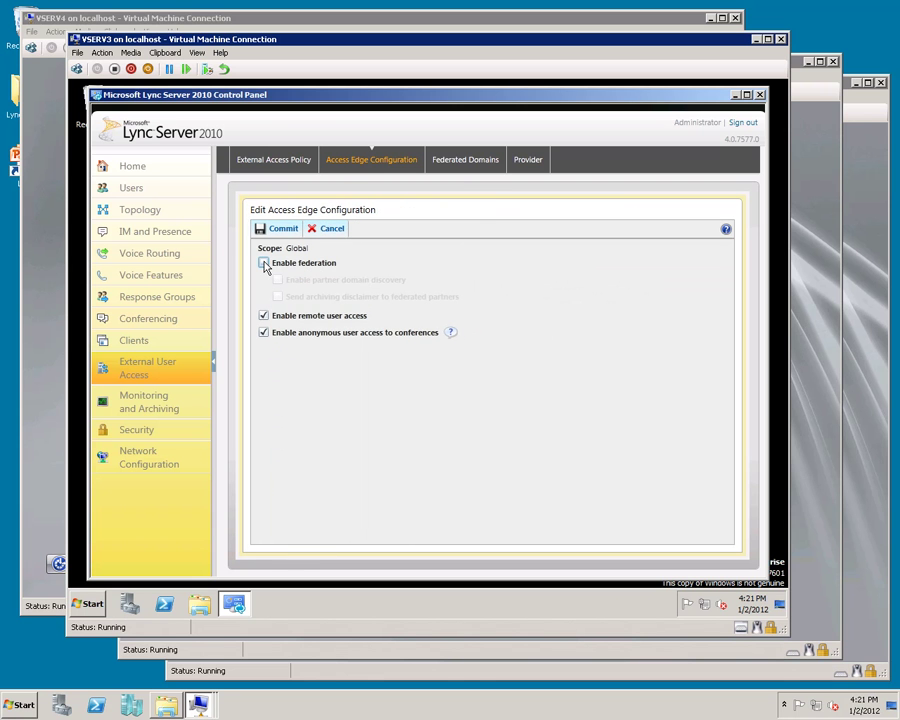
left_click(264, 264)
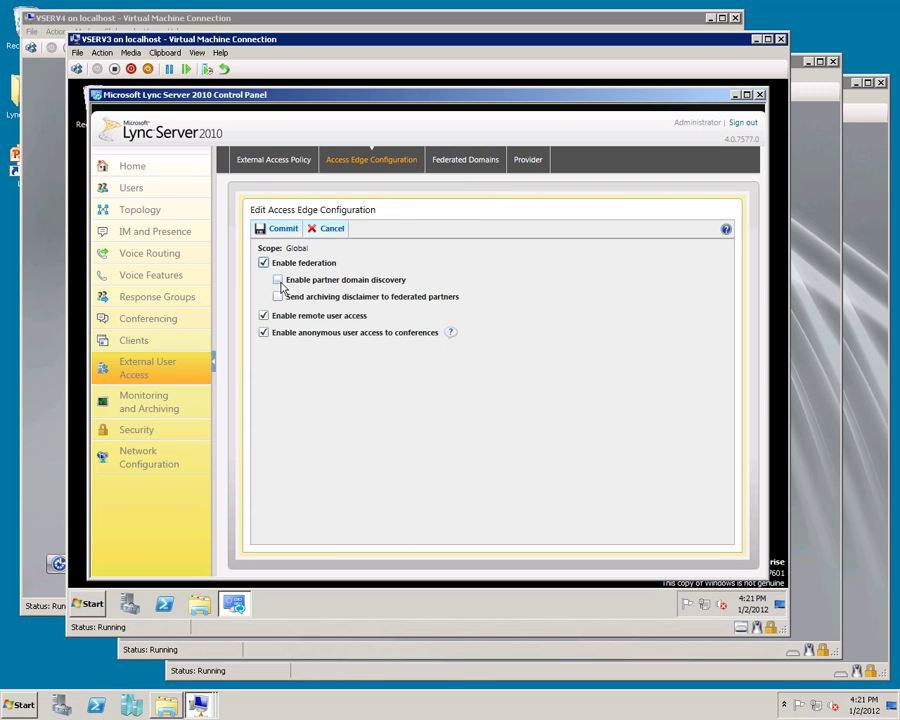
left_click(279, 281)
left_click(279, 230)
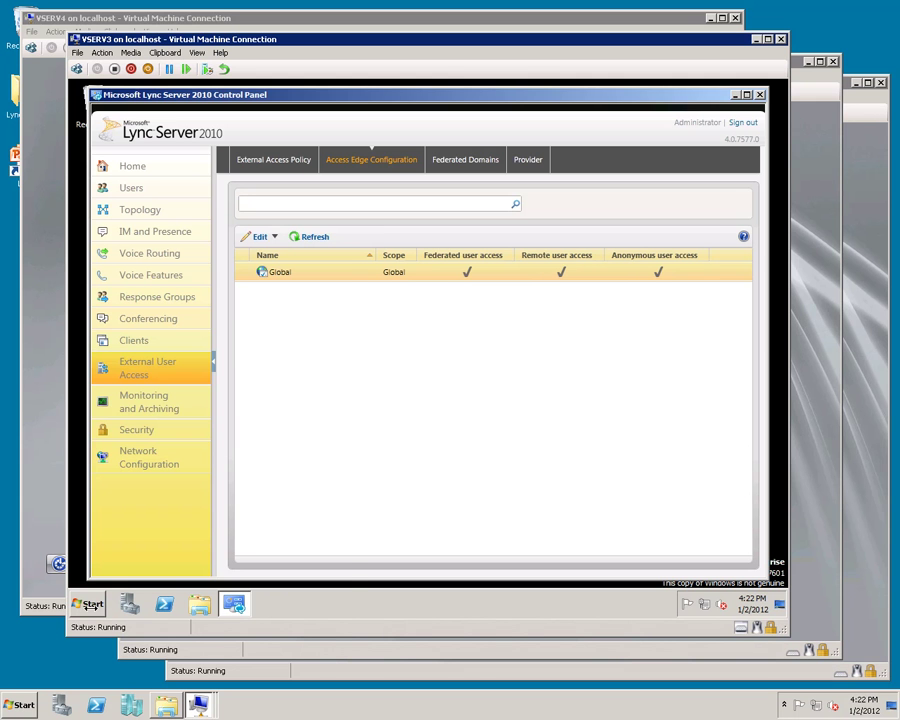
Step: Run New-CsHostingProvider in Lync Server Management Shell to add the LyncOnline provider (sipfed.online.lync.com)
left_click(89, 604)
type("lync")
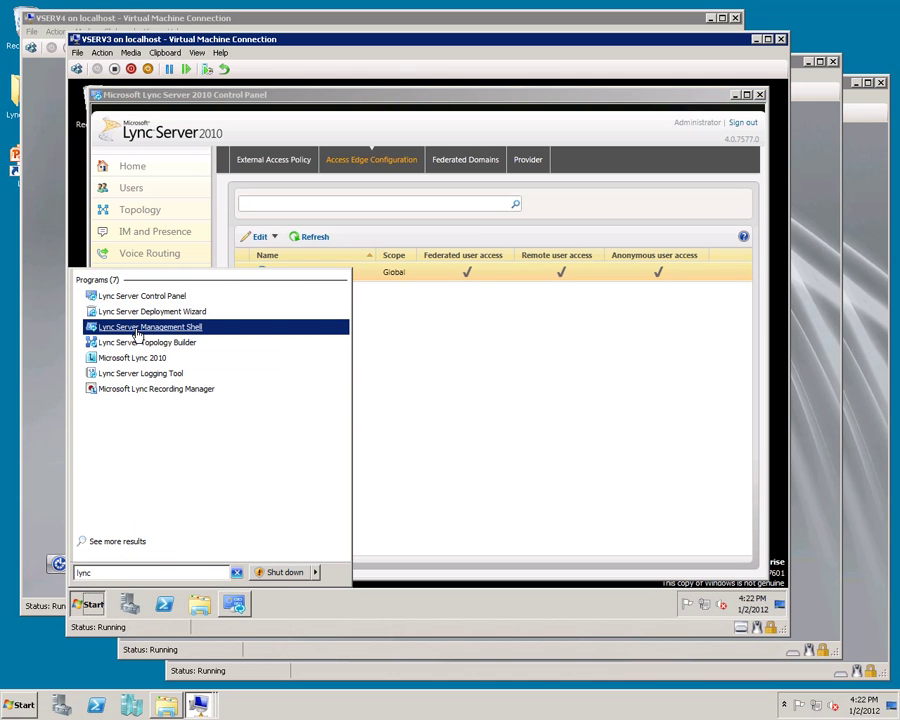
left_click(137, 328)
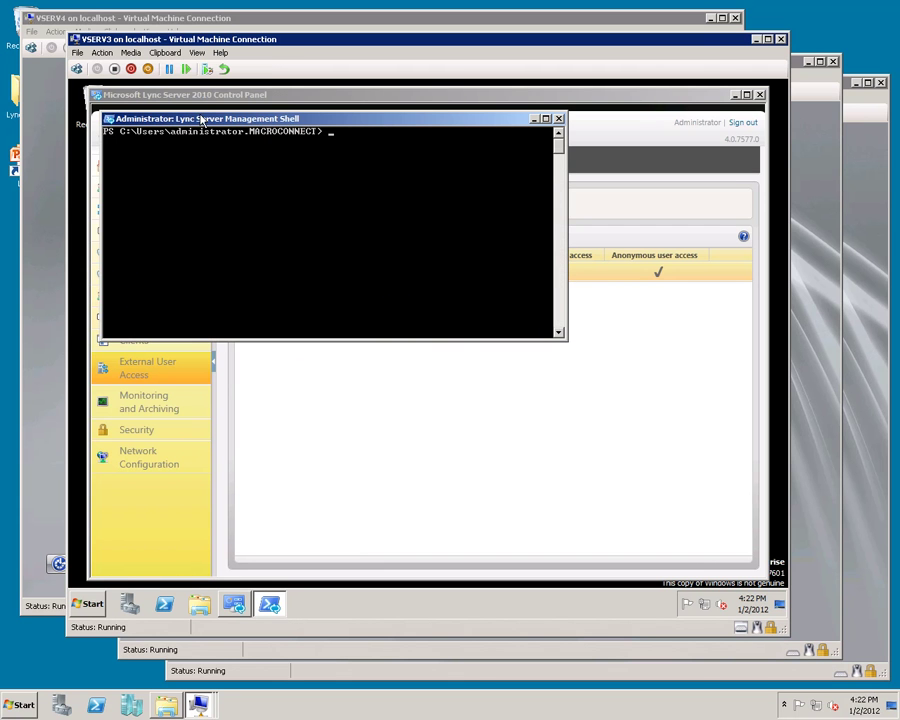
left_click(165, 52)
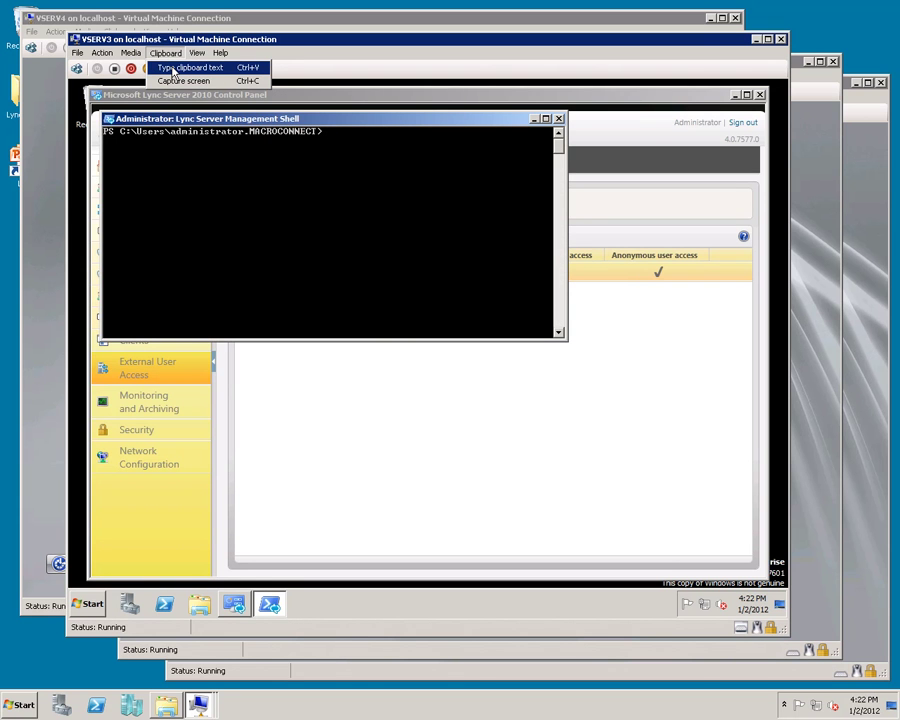
left_click(173, 68)
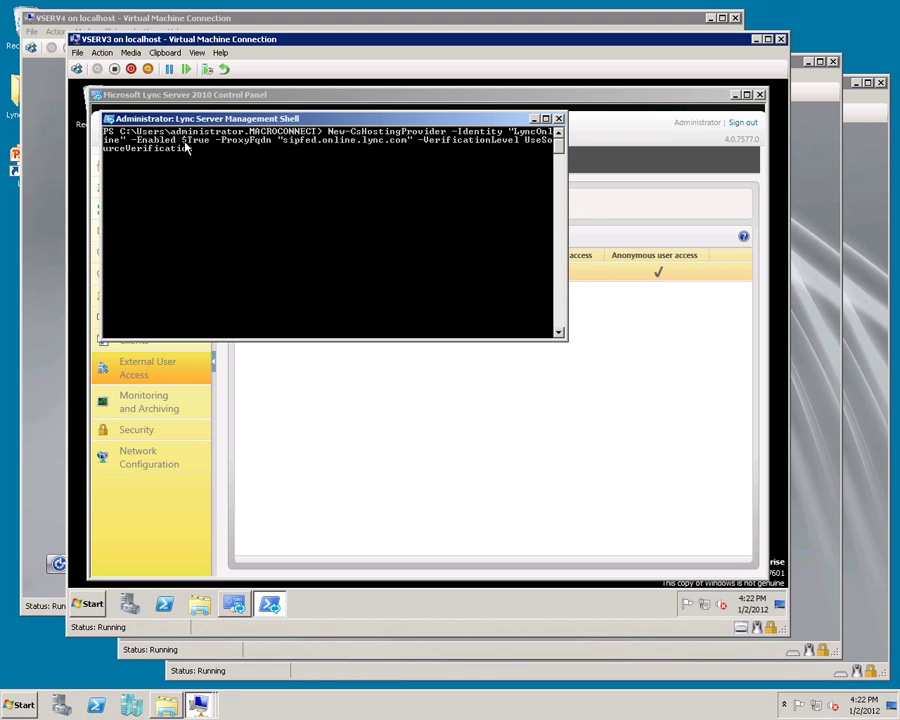
key("Return")
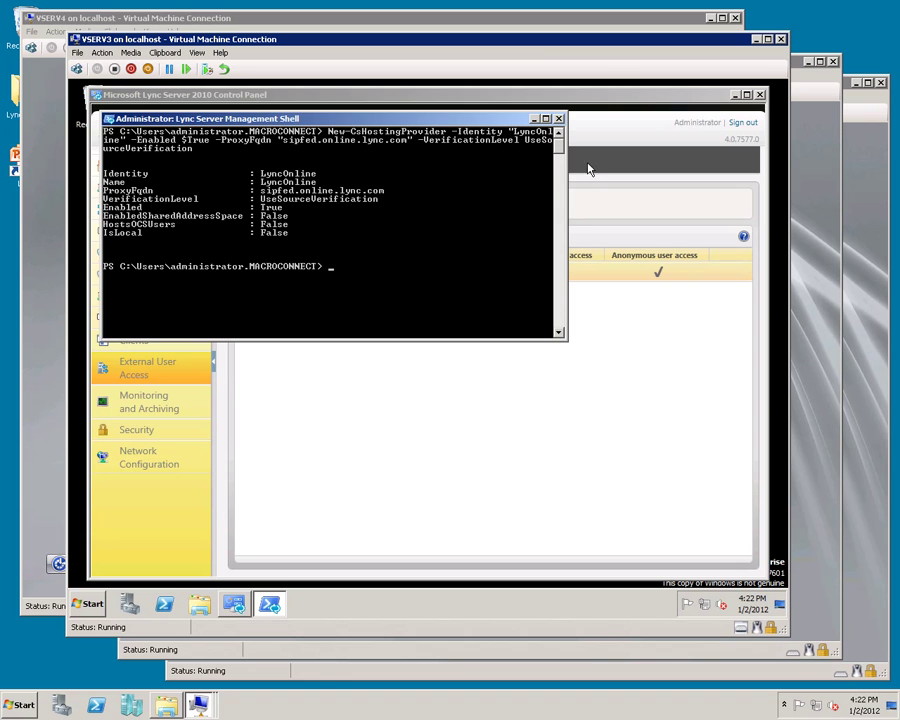
left_click(595, 112)
Step: Close the Lync 2010 client, returning to the Control Panel's federation provider list
left_click(536, 165)
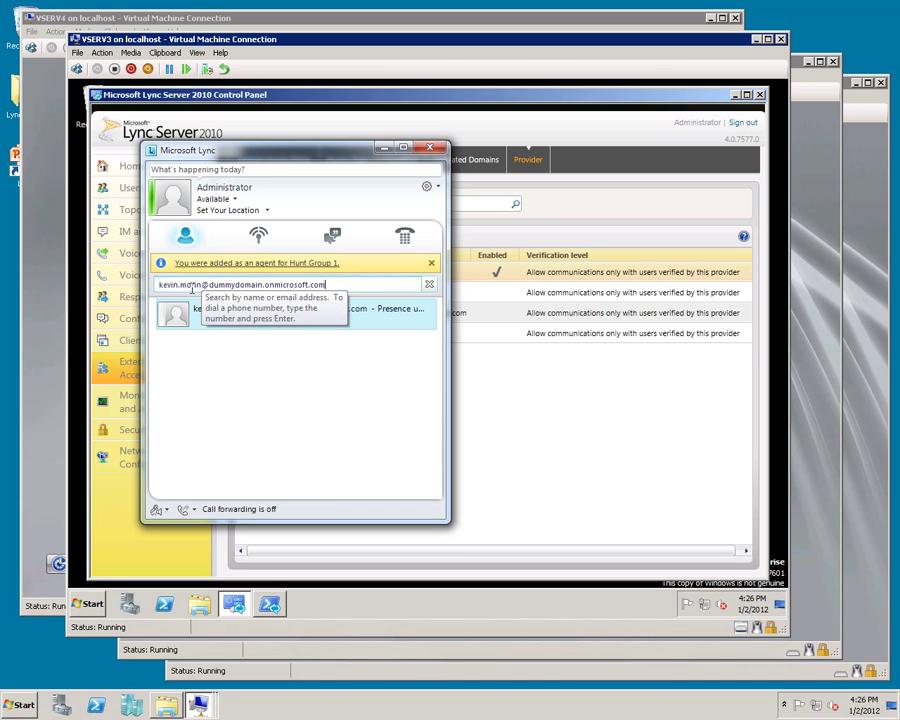
mouse_move(282, 328)
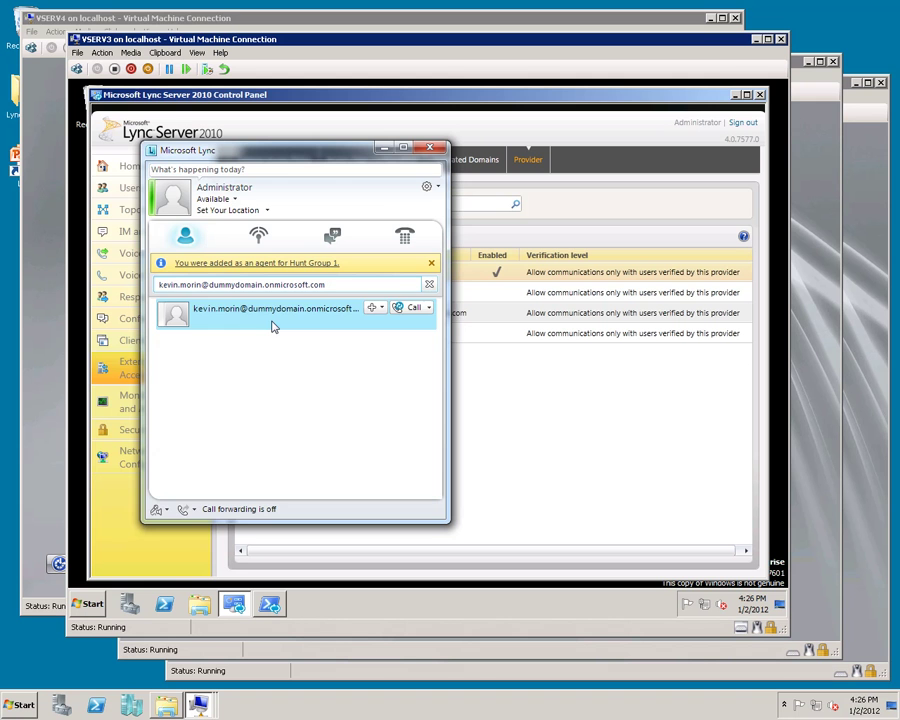
left_click(429, 148)
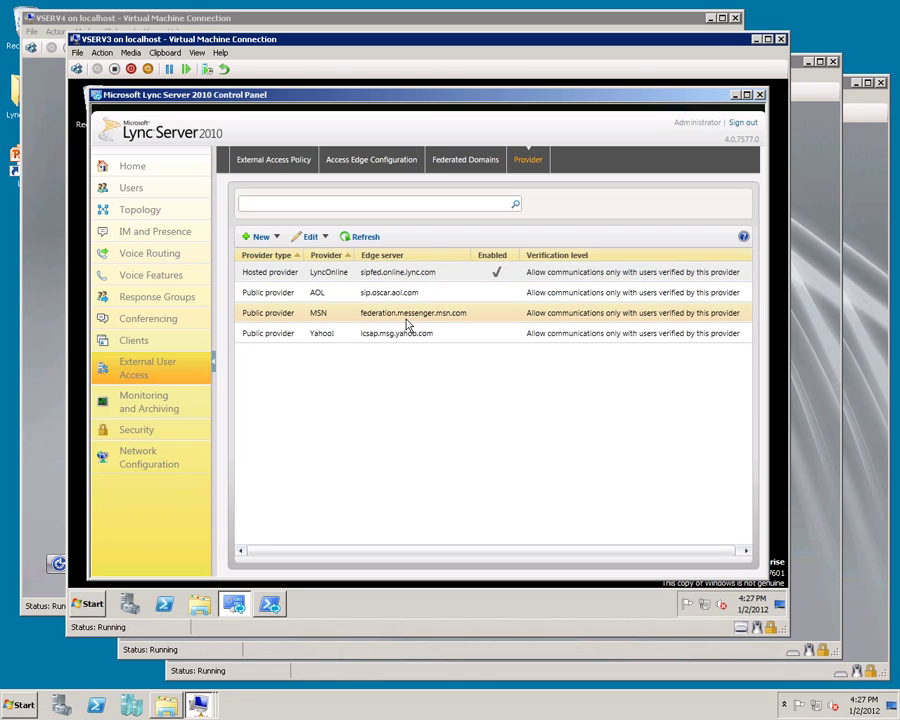
Step: Allow communications with public users in the Global external access policy
left_click(285, 165)
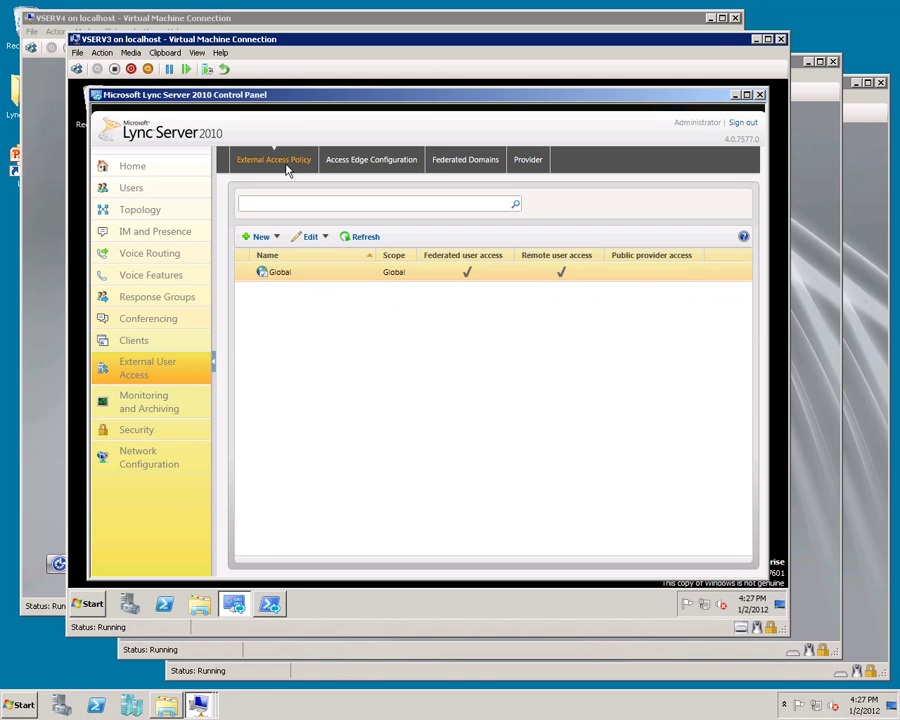
double_click(292, 277)
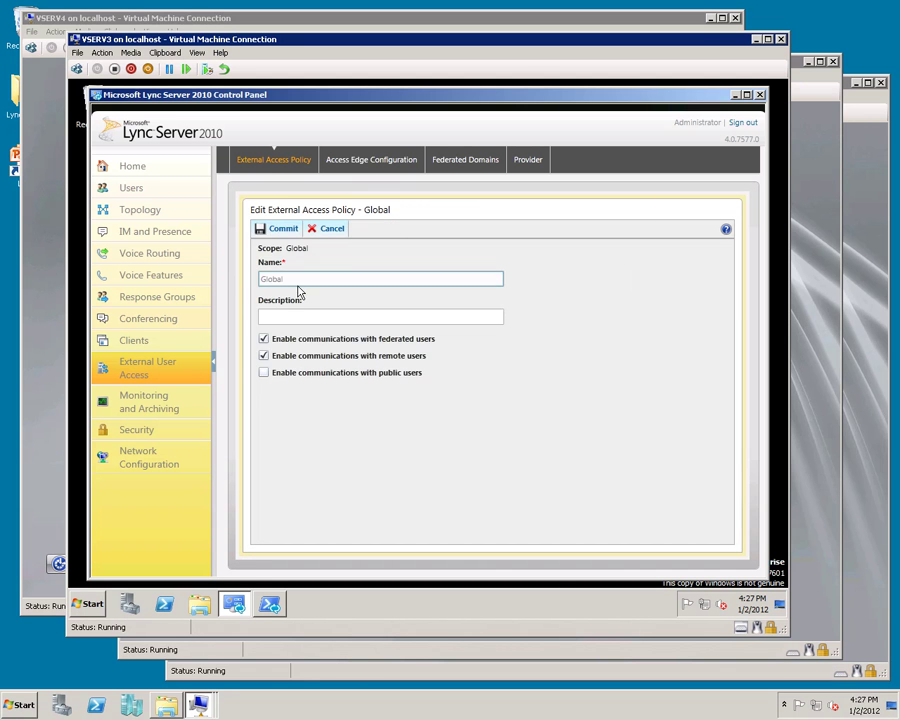
left_click(265, 373)
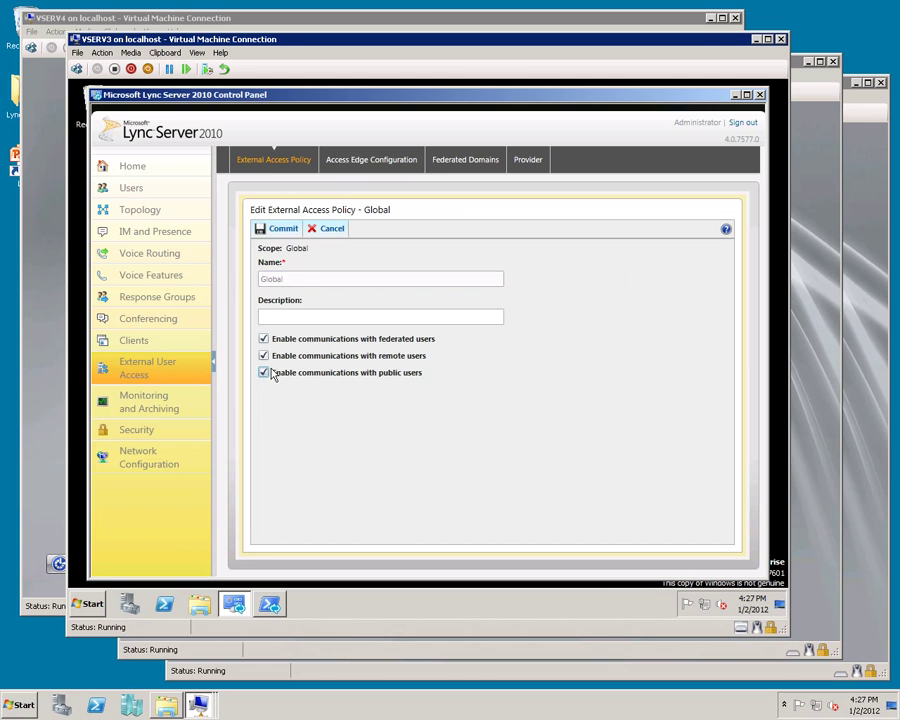
left_click(284, 232)
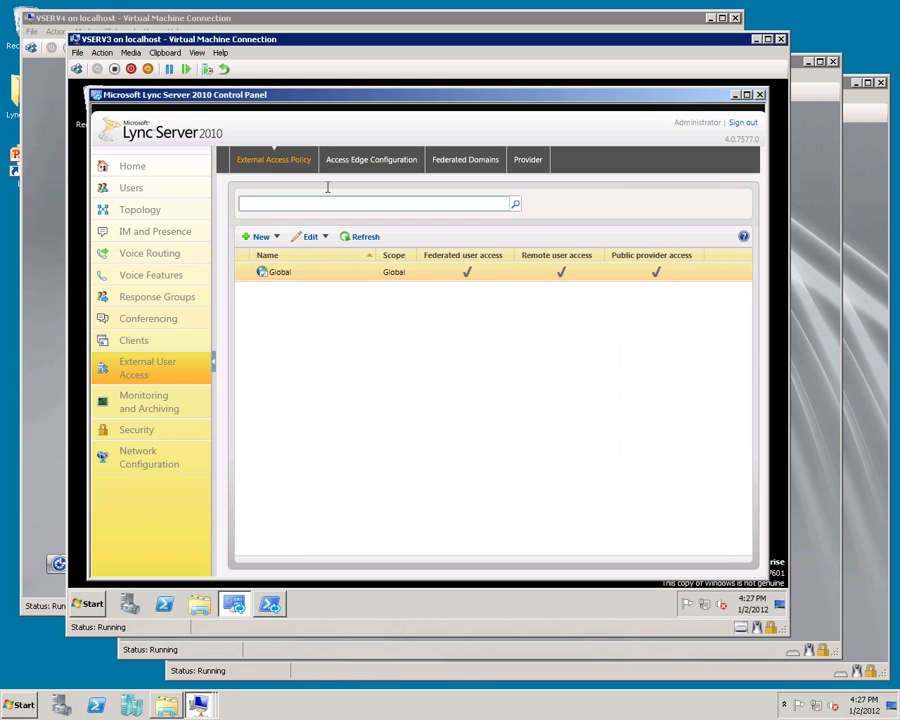
Step: Enable communications with the AOL public provider on the Provider list
left_click(519, 165)
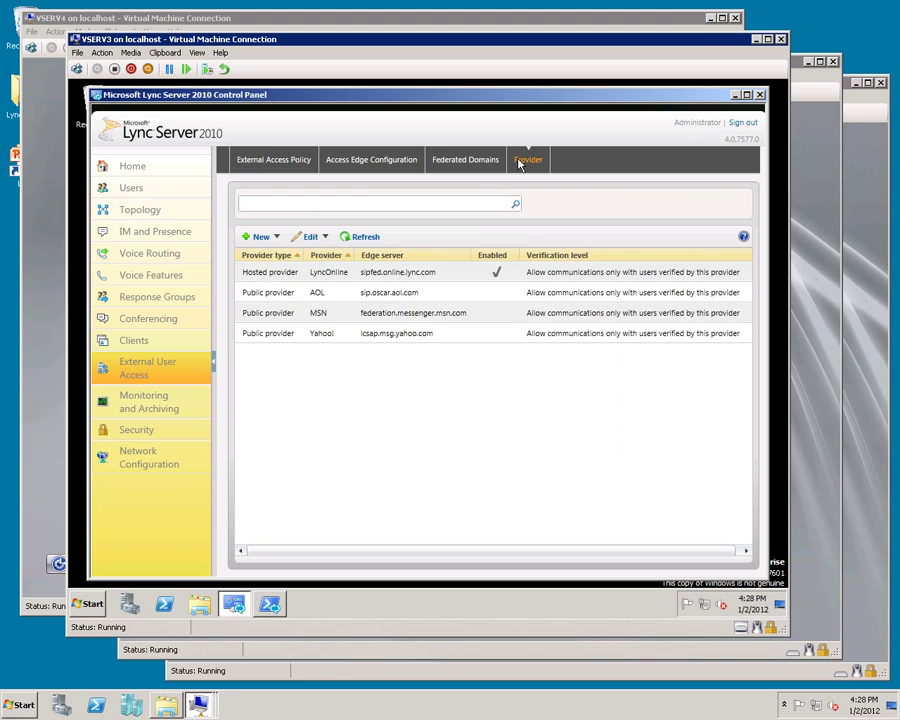
left_click(275, 296)
double_click(275, 296)
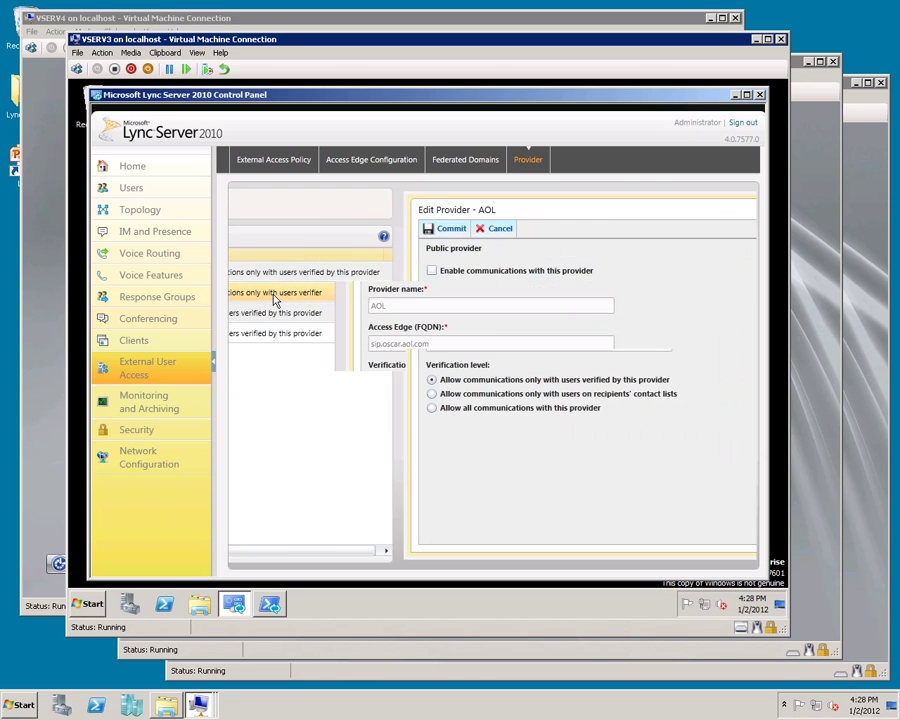
left_click(264, 271)
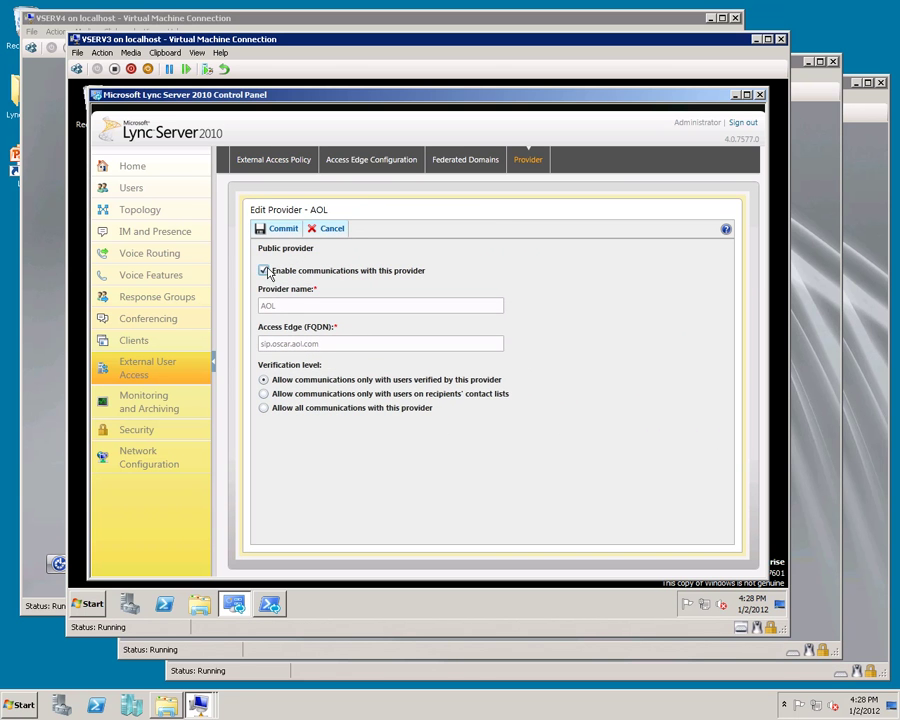
left_click(266, 230)
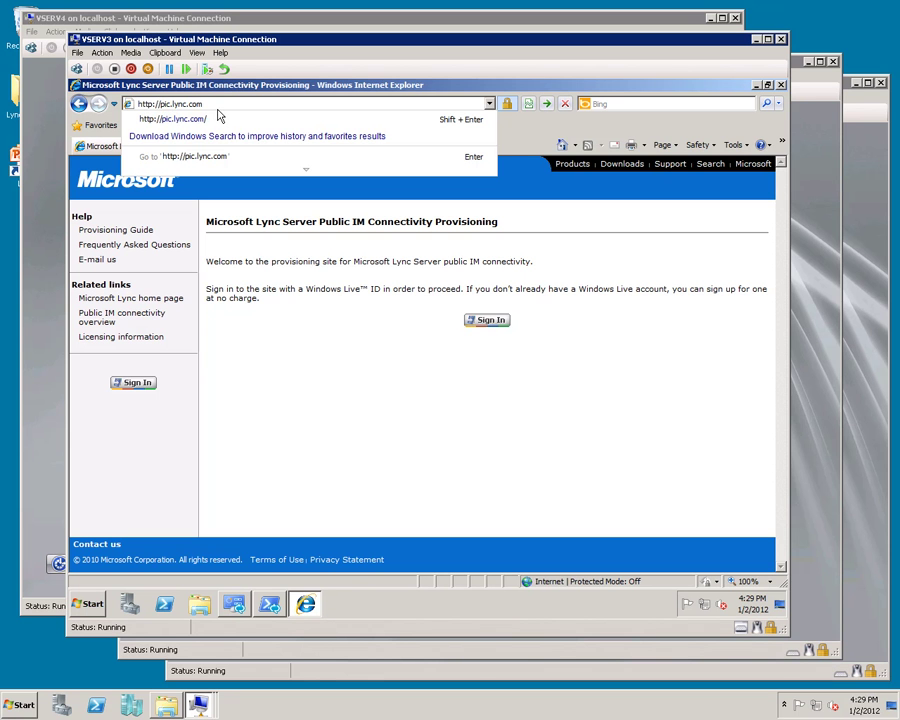
Step: Open pic.lync.com, sign in through Microsoft Partner Network and accept the licensing terms
left_click(220, 116)
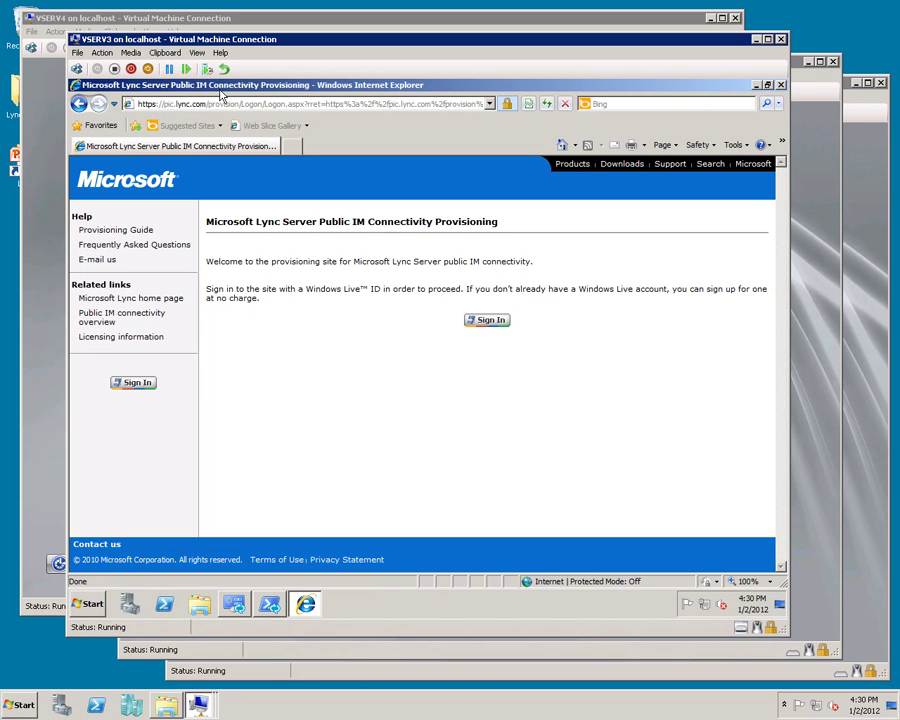
left_click(487, 322)
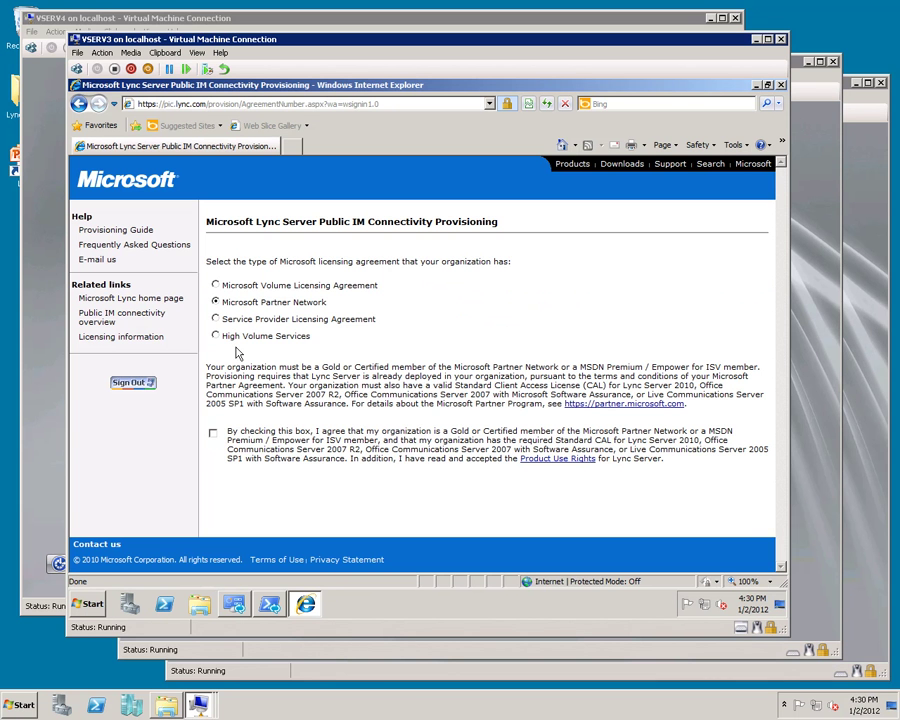
left_click(213, 435)
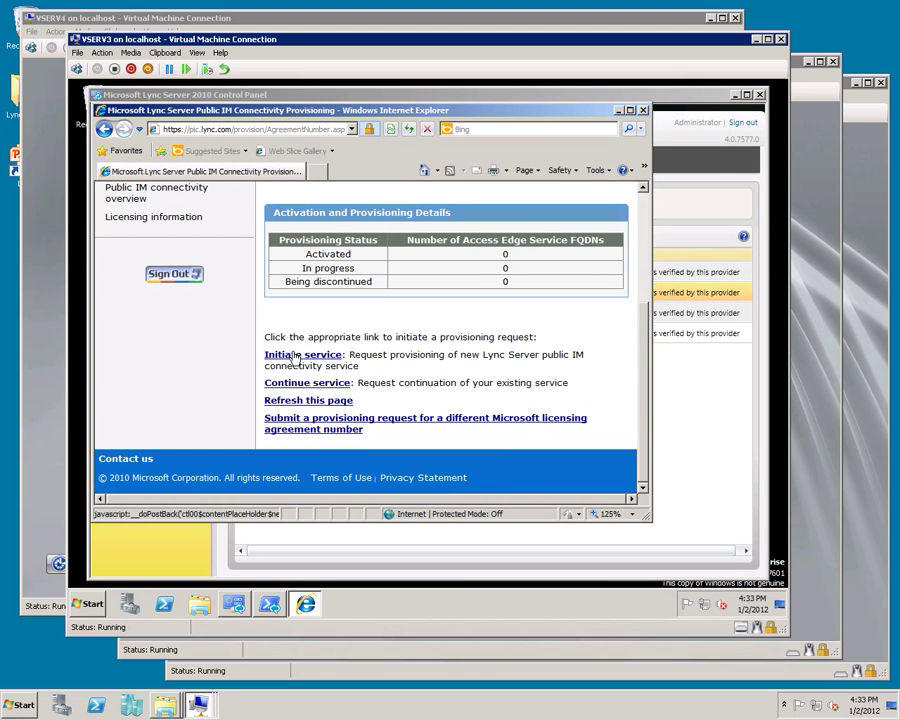
Step: Start a new public IM provisioning request and complete its contact form
left_click(296, 357)
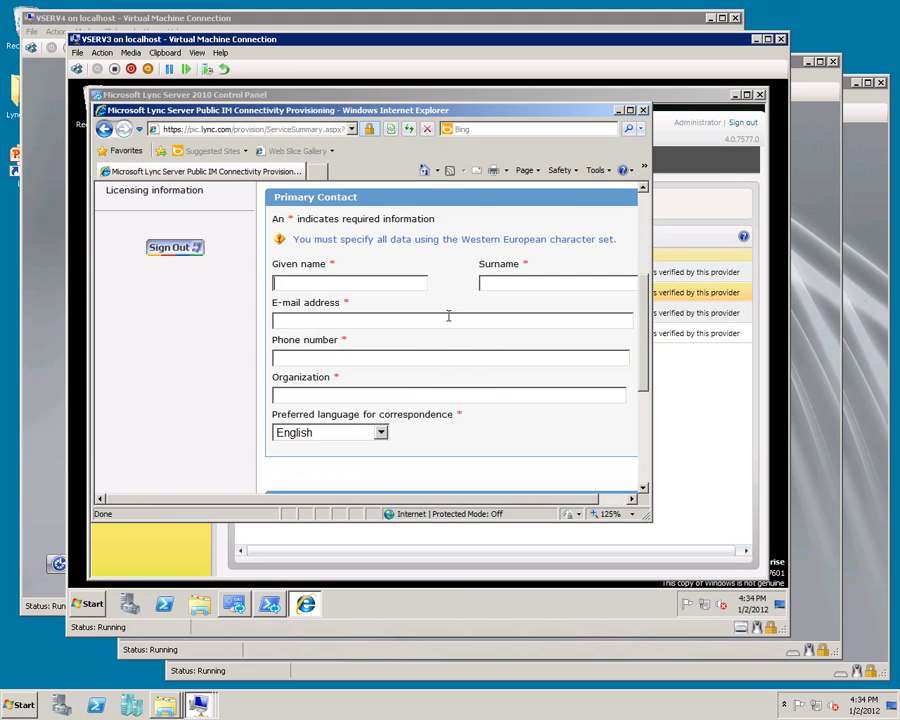
scroll(444, 322, "down", 1)
scroll(444, 322, "down", 4)
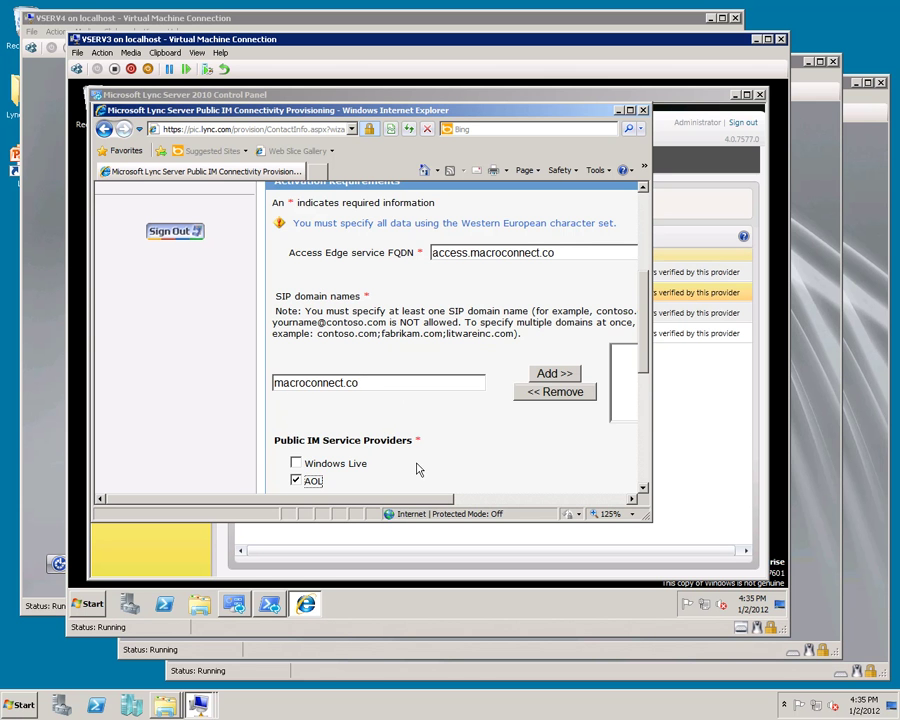
scroll(413, 446, "down", 3)
scroll(413, 446, "down", 2)
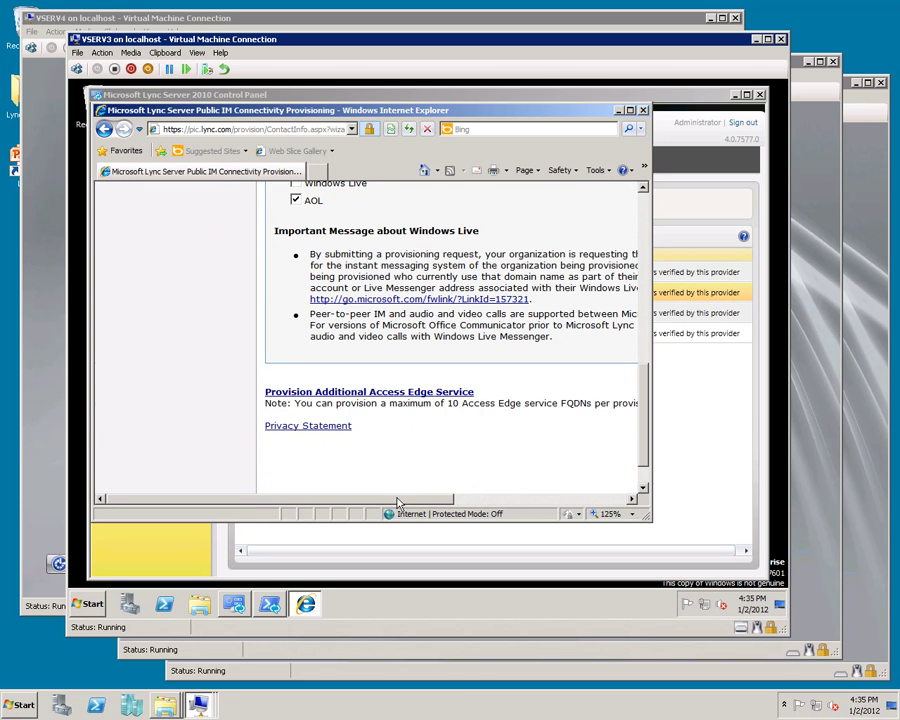
left_click_drag(396, 498, 555, 498)
left_click(565, 466)
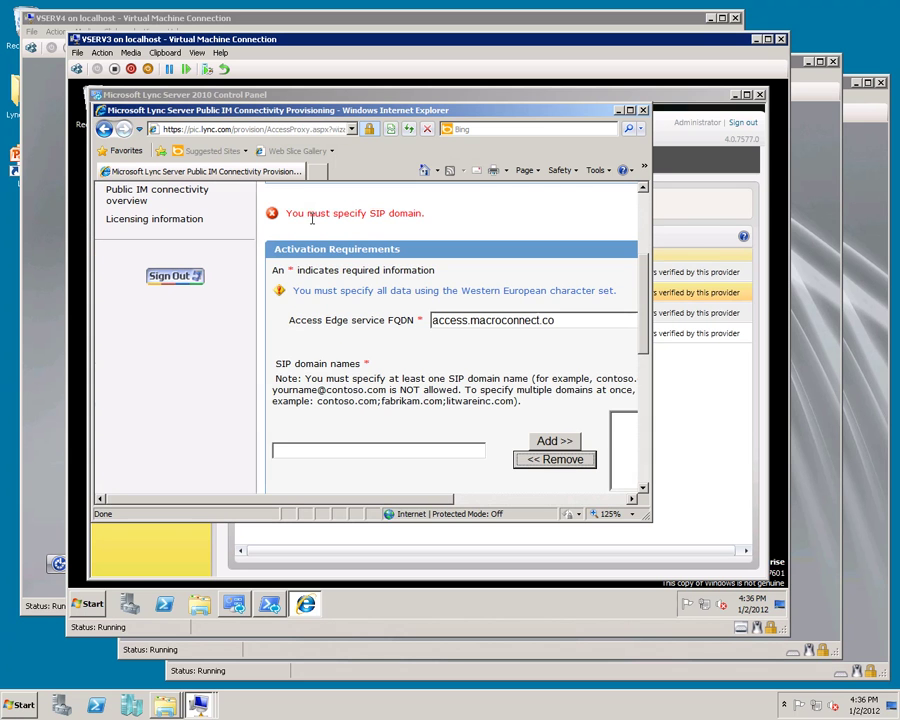
Step: Add macroconnect.co to the request's SIP domain names list
left_click(290, 452)
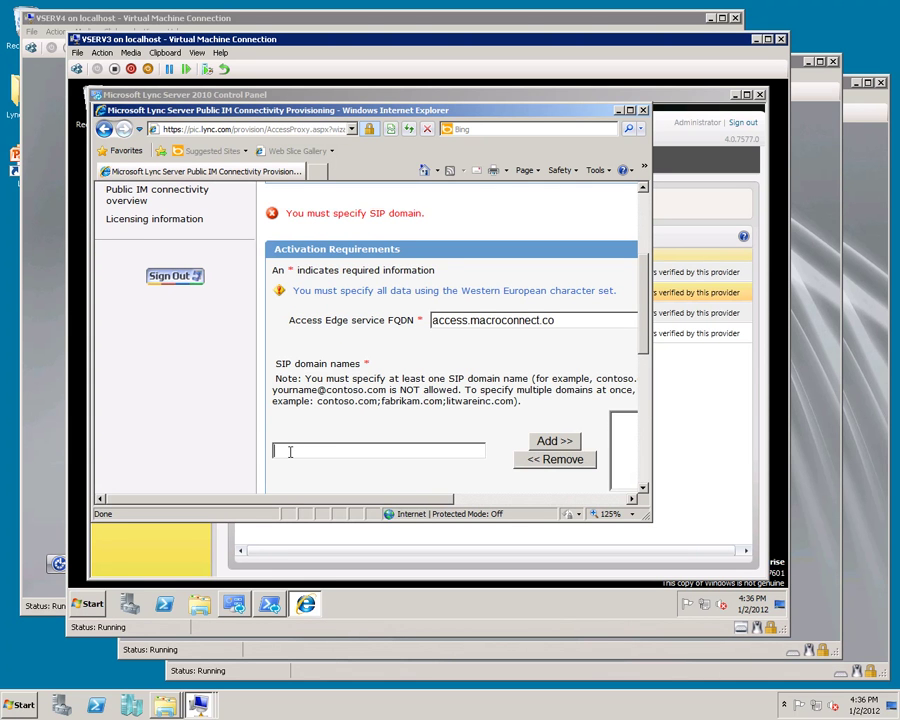
type("macroconnect.co")
left_click(564, 443)
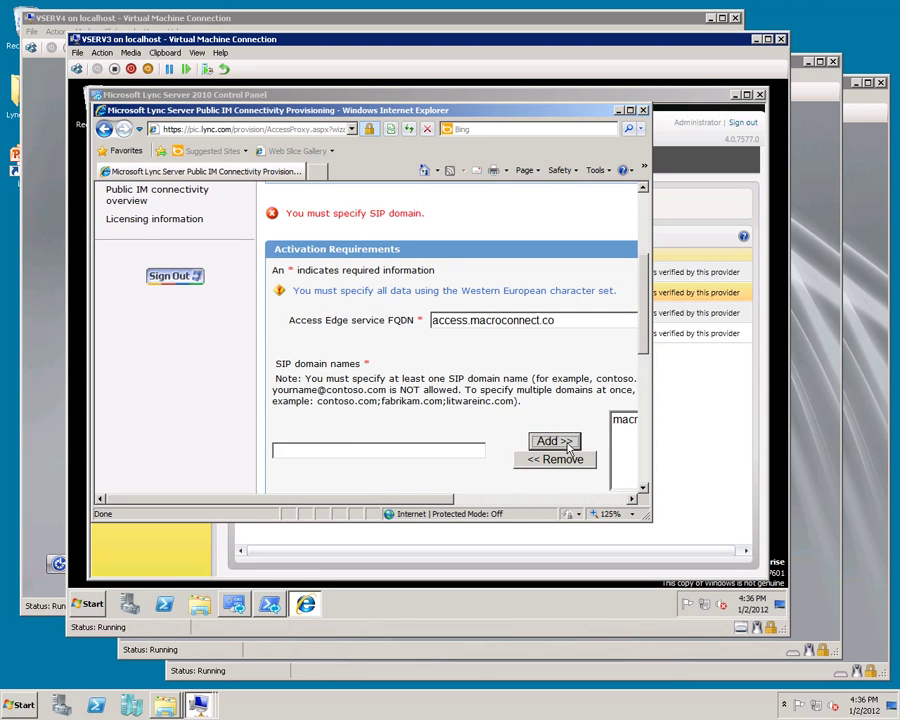
scroll(567, 447, "down", 6)
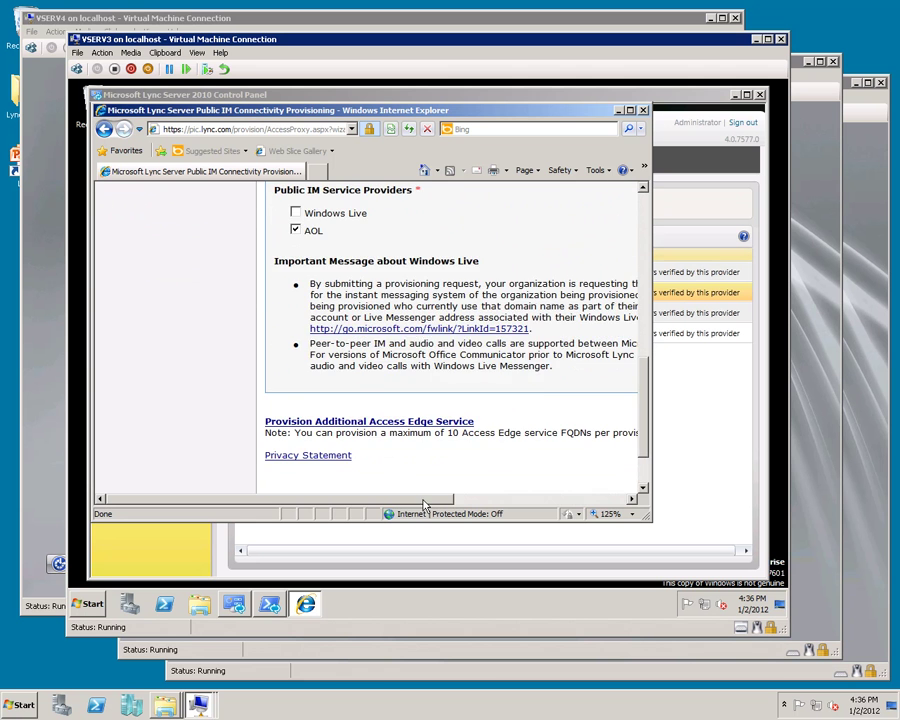